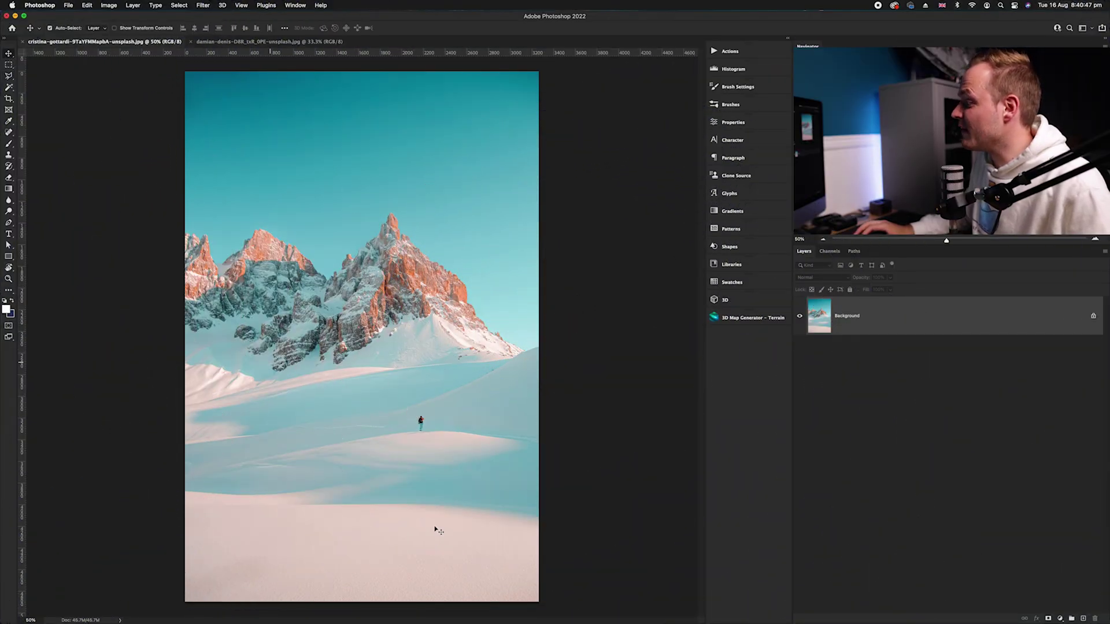
Step: Inspect the hiker up close, then duplicate the mountain photo's Background into Layer 1
scroll(429, 436, "up", 3)
scroll(410, 460, "up", 2)
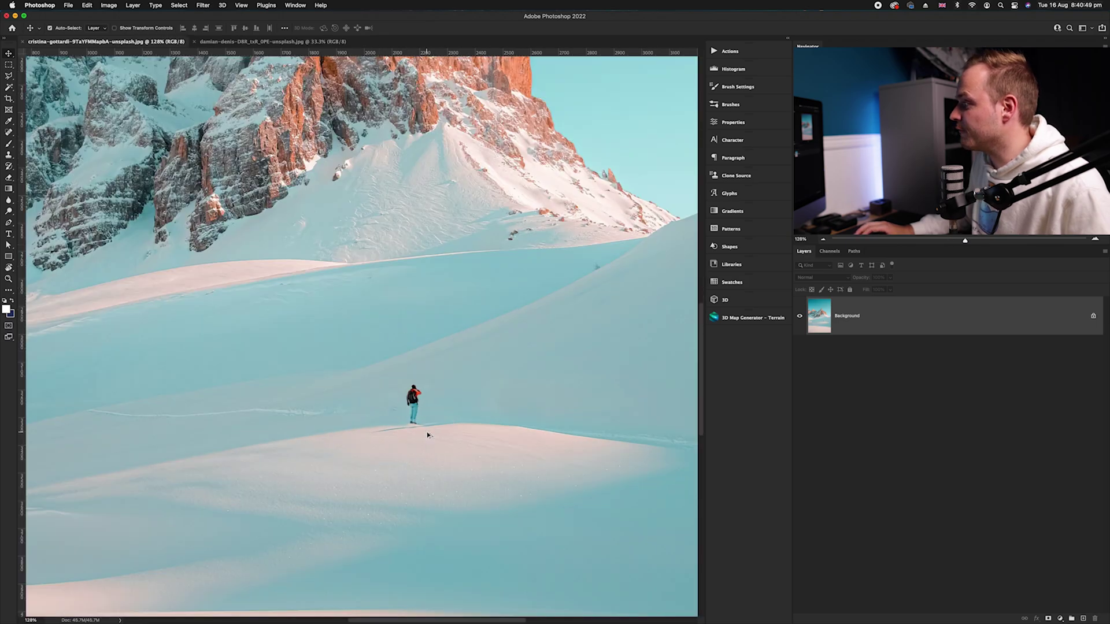
scroll(429, 435, "down", 5)
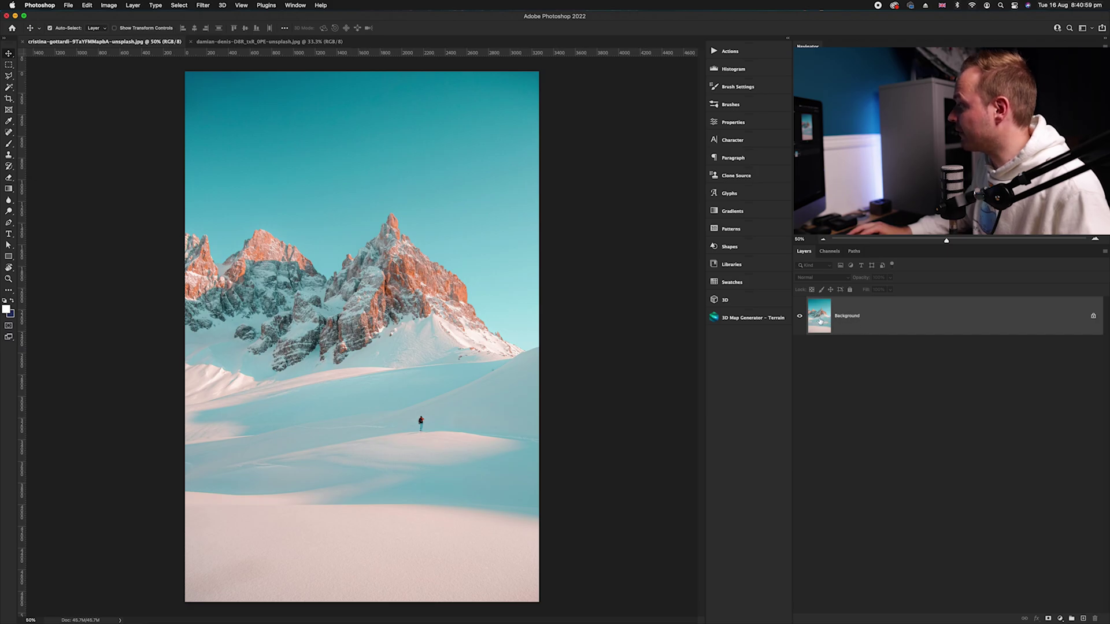
key("super+j")
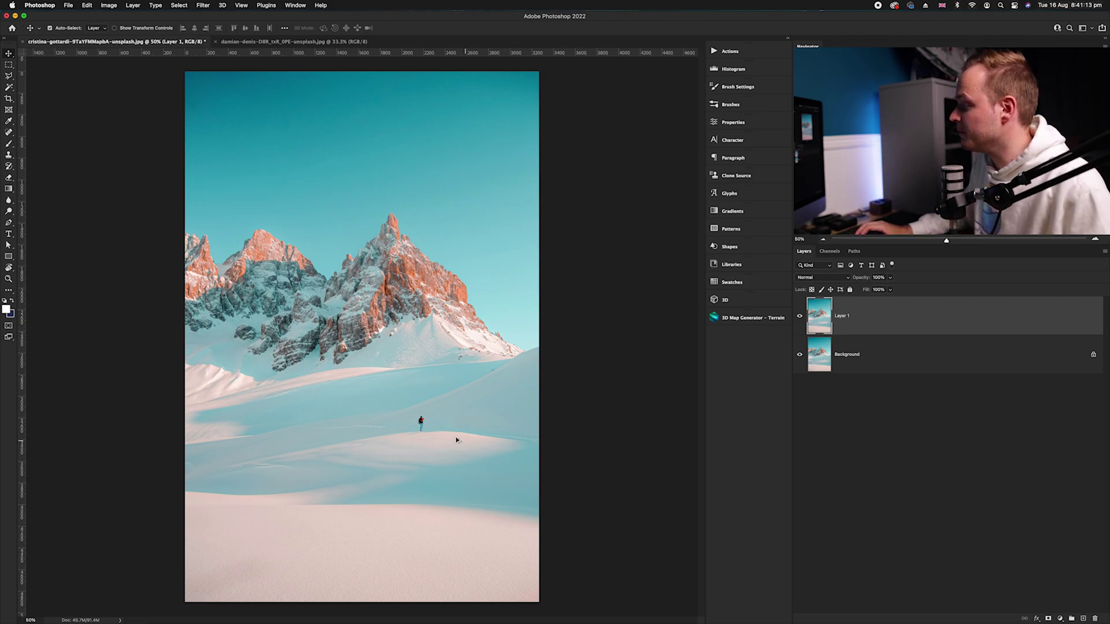
Step: Draw a rectangular marquee selection around the hiker on the snowfield
scroll(421, 431, "up", 5)
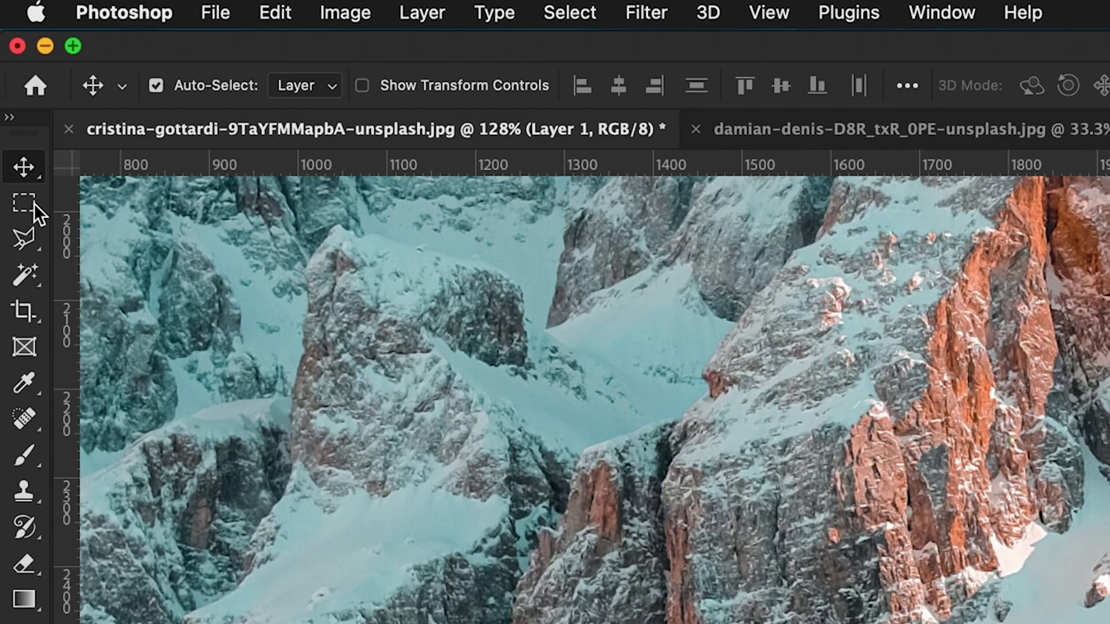
left_click(9, 65)
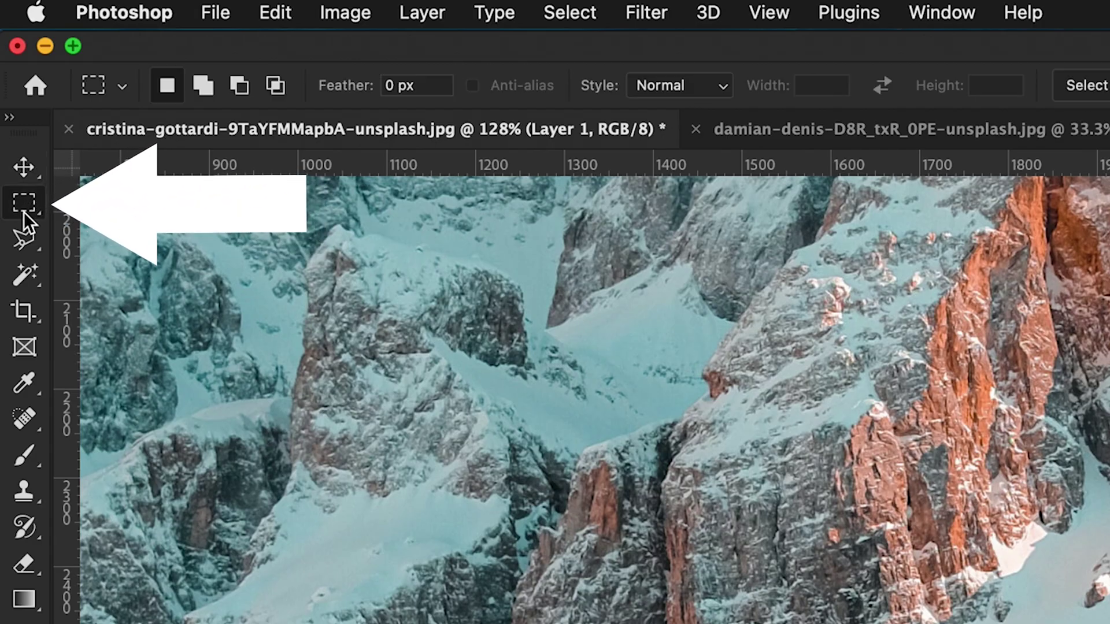
left_click_drag(361, 382, 387, 396)
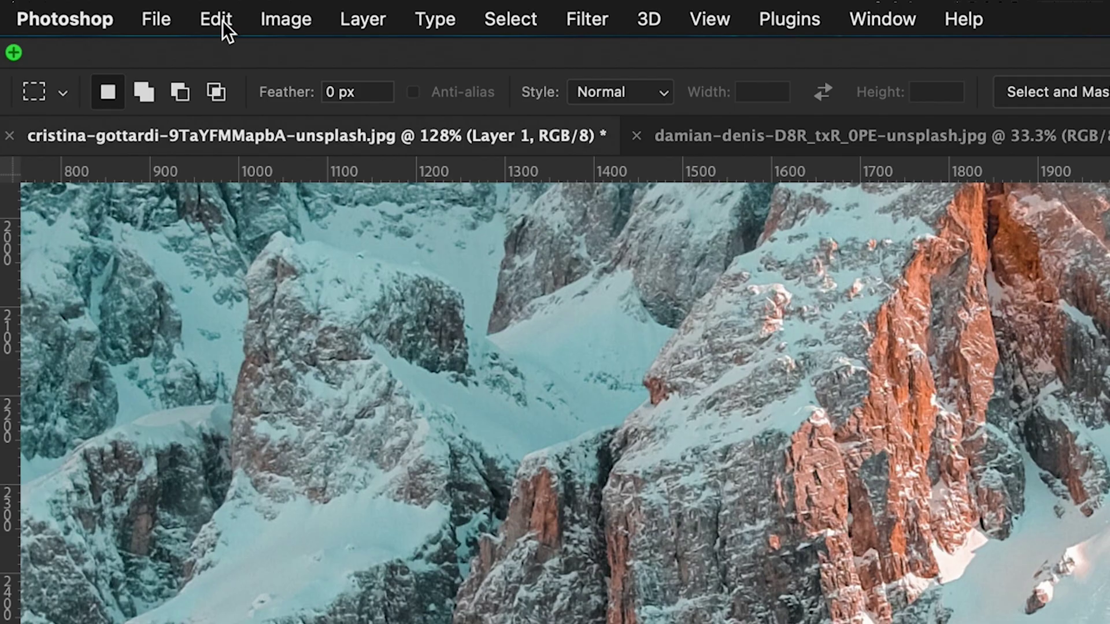
Step: Fill the selection with Content-Aware contents to replace the hiker with snow
left_click(87, 5)
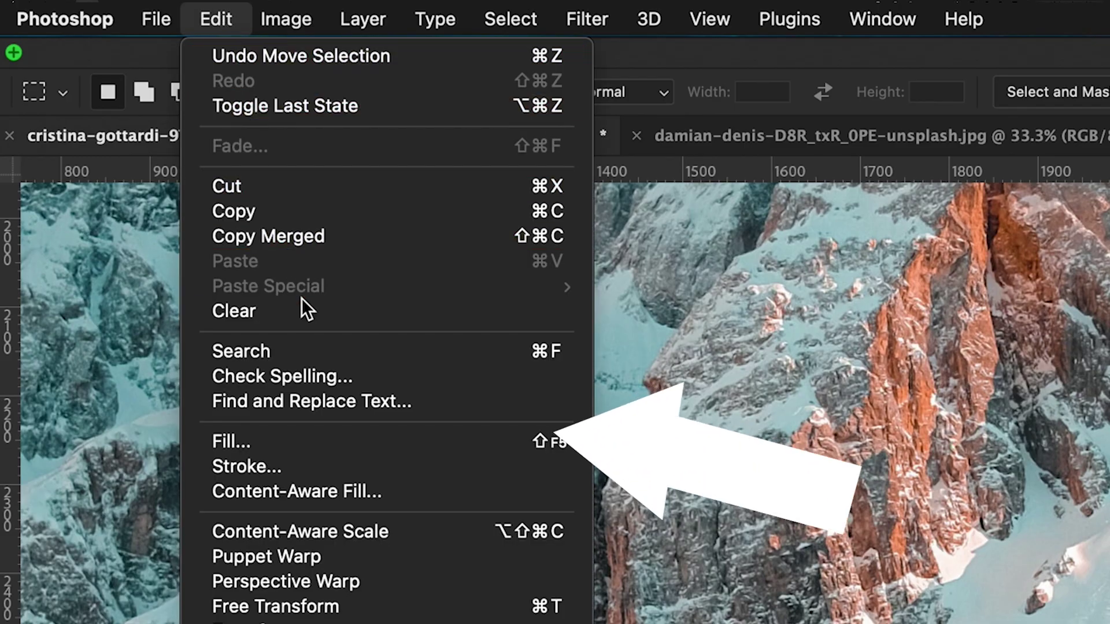
left_click(339, 443)
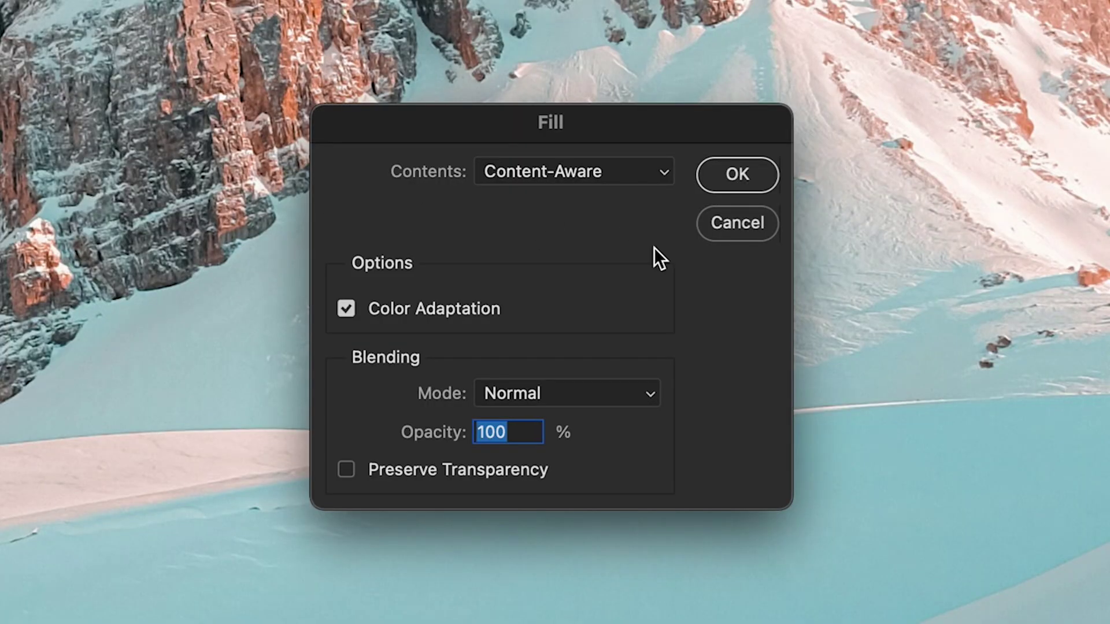
left_click_drag(688, 128, 790, 182)
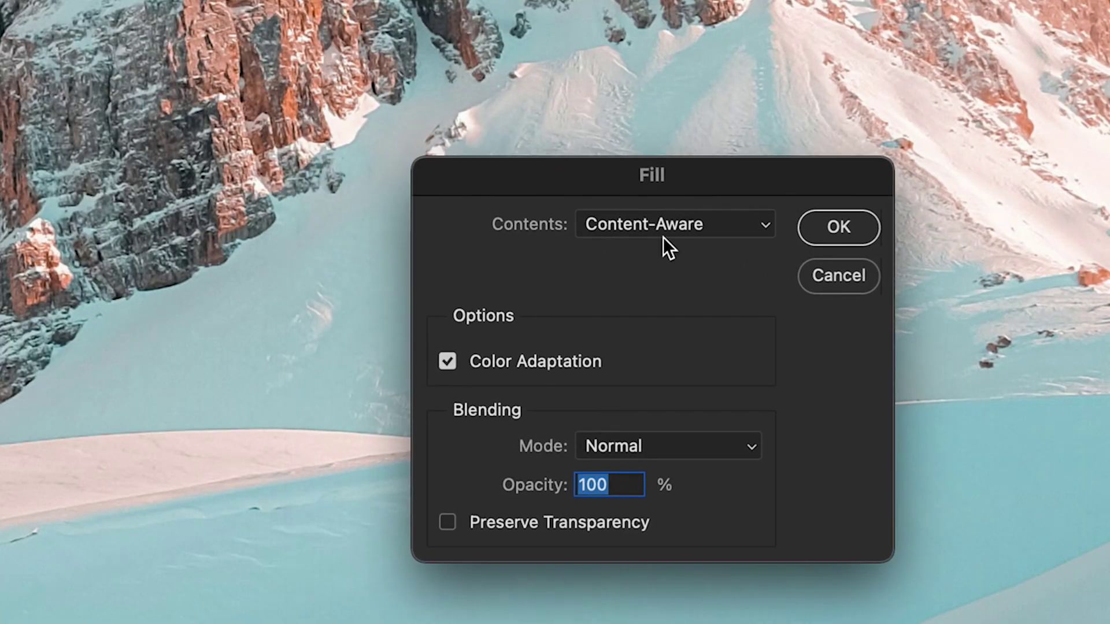
left_click(606, 226)
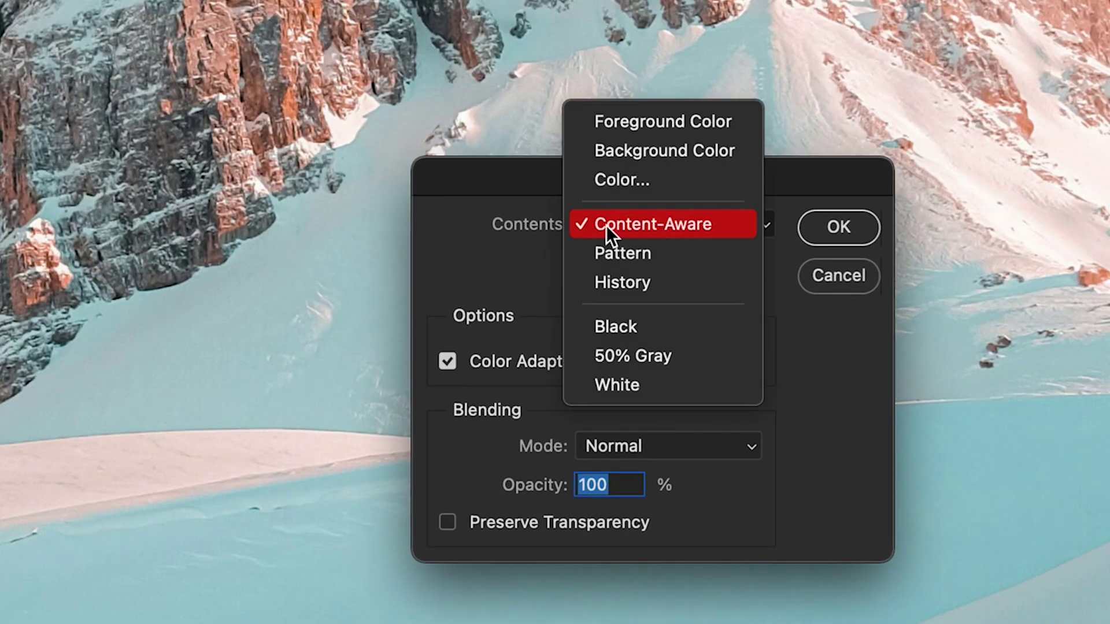
left_click(661, 222)
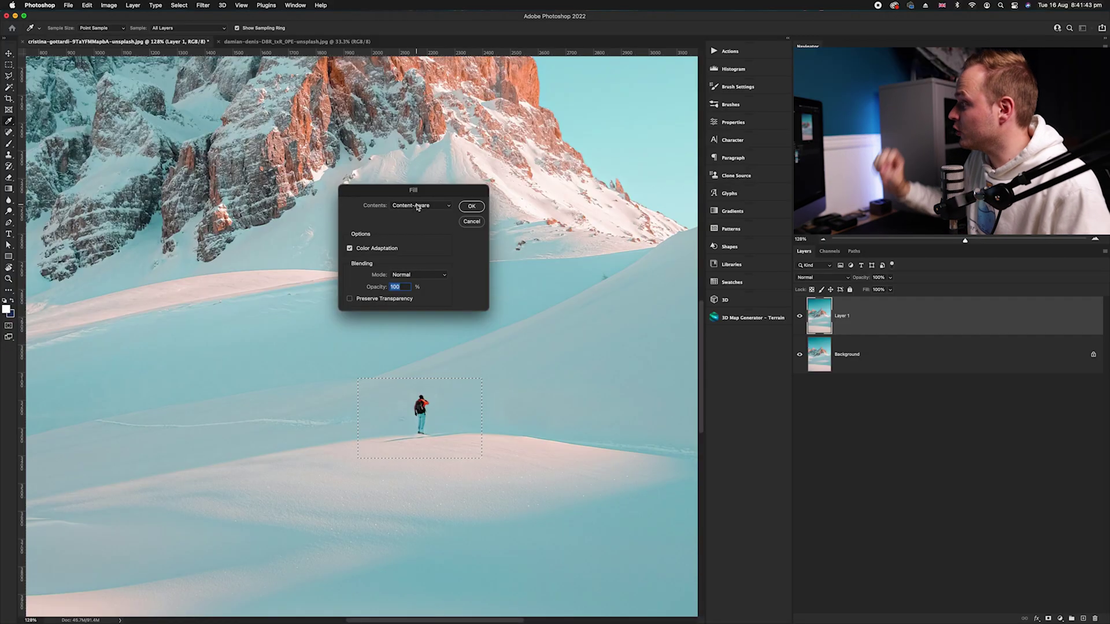
left_click(476, 205)
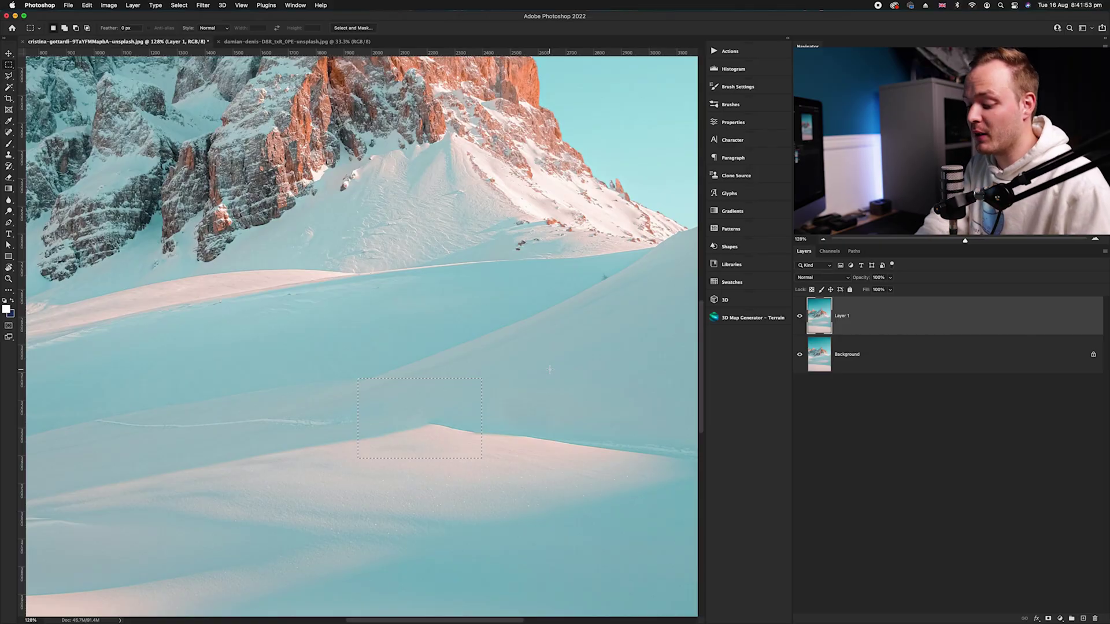
Step: Fit the cleaned mountain image on screen, then switch to the damian-denis desert photo
key("super+0")
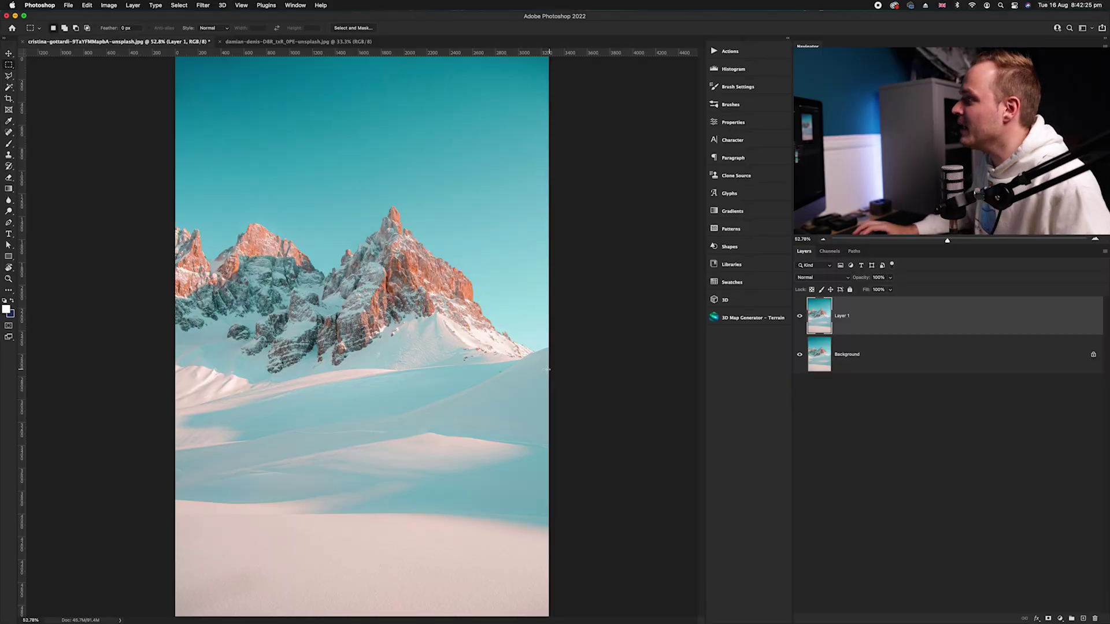
left_click(326, 44)
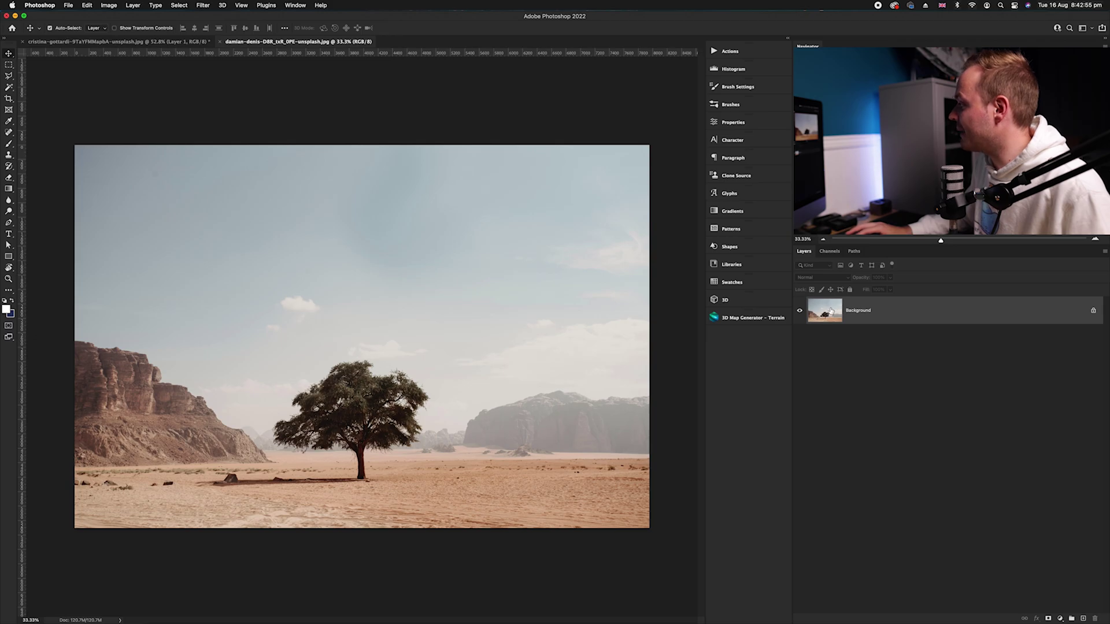
Step: Duplicate the desert Background into Layer 1 and polygonal-lasso the tree and its shadow
key("super+j")
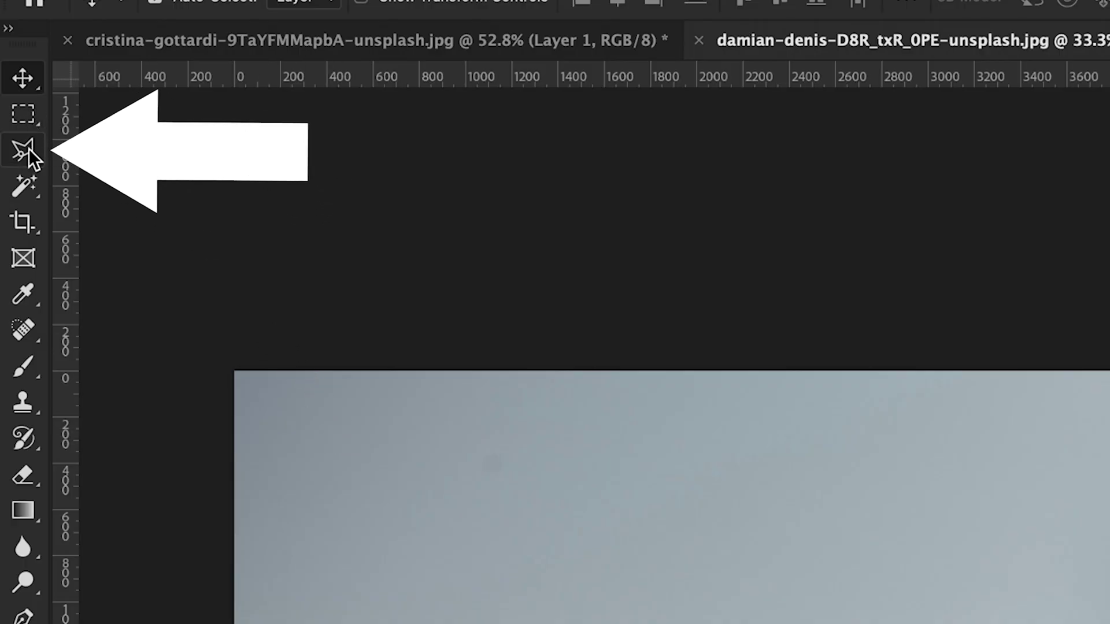
left_click(28, 154)
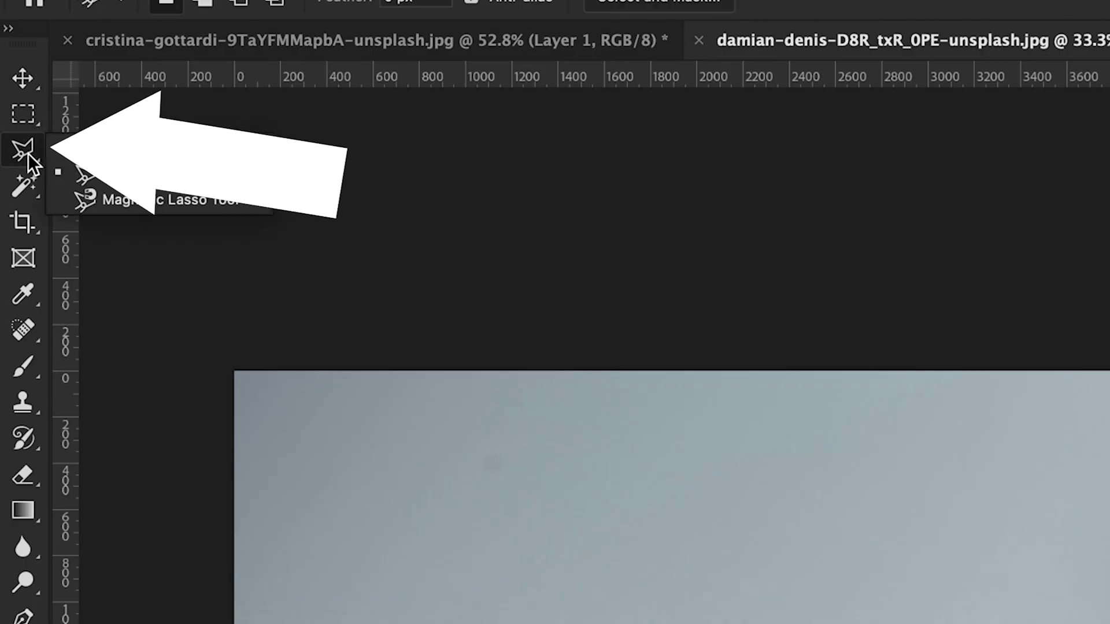
right_click(27, 154)
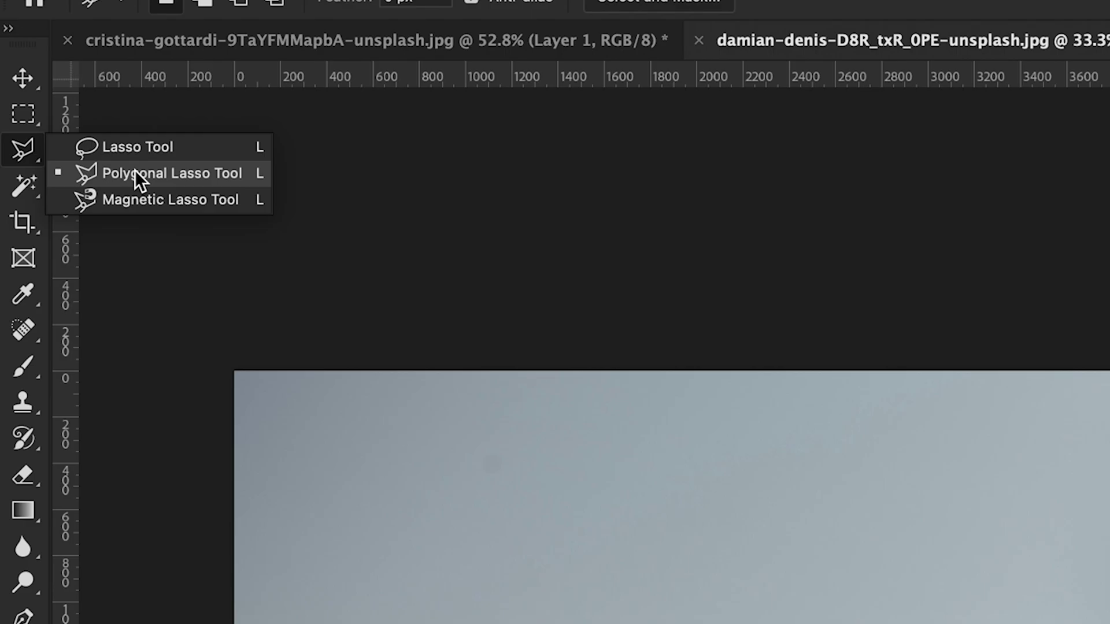
left_click(200, 174)
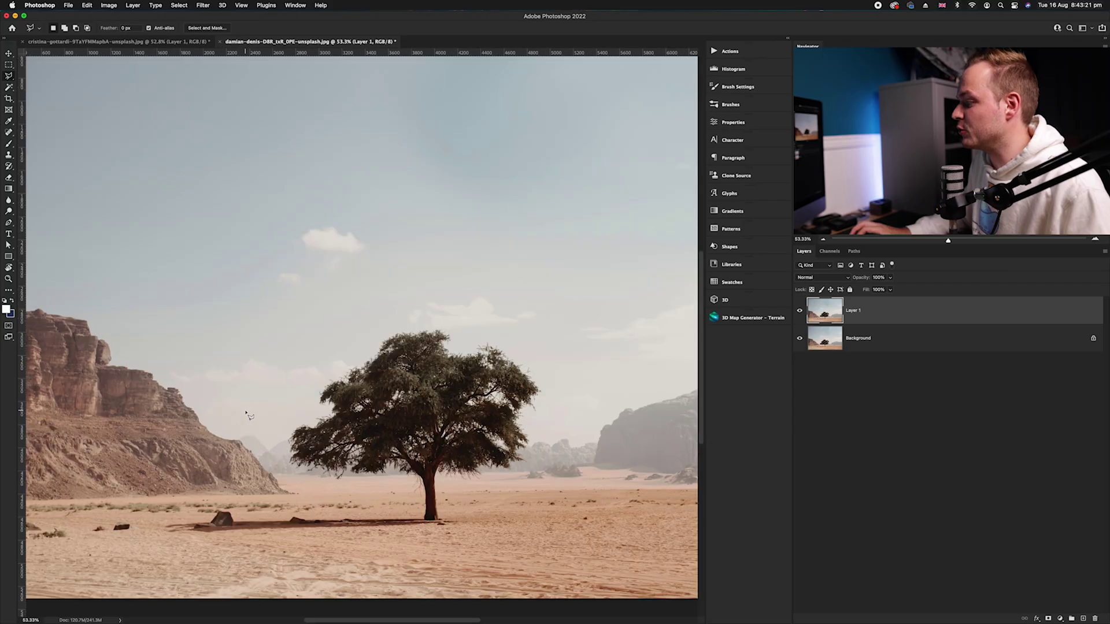
scroll(361, 415, "down", 3)
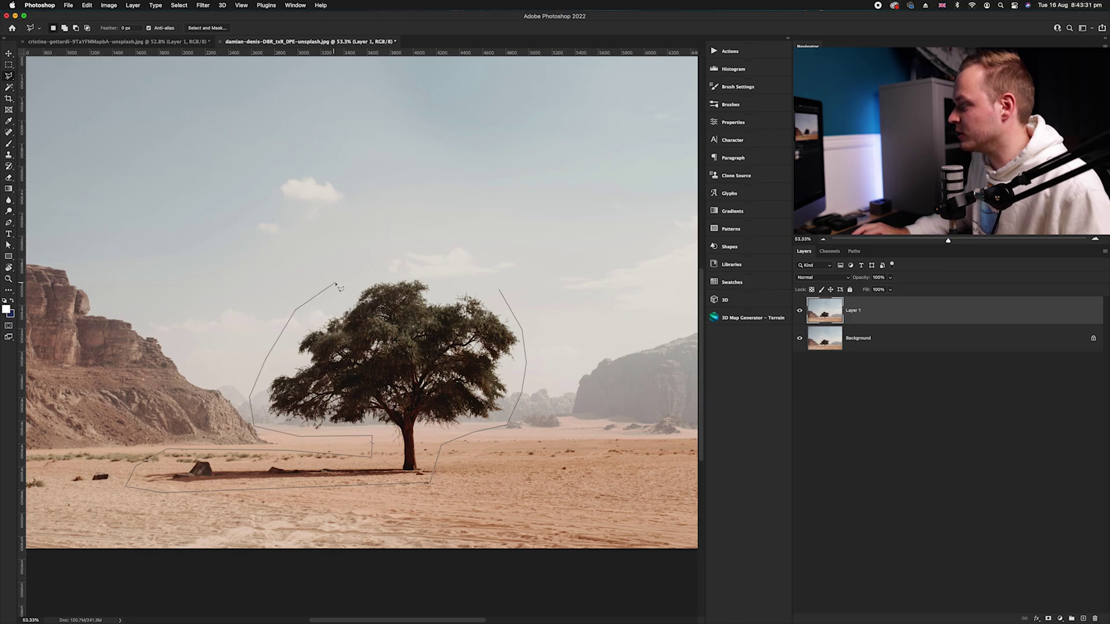
left_click(493, 291)
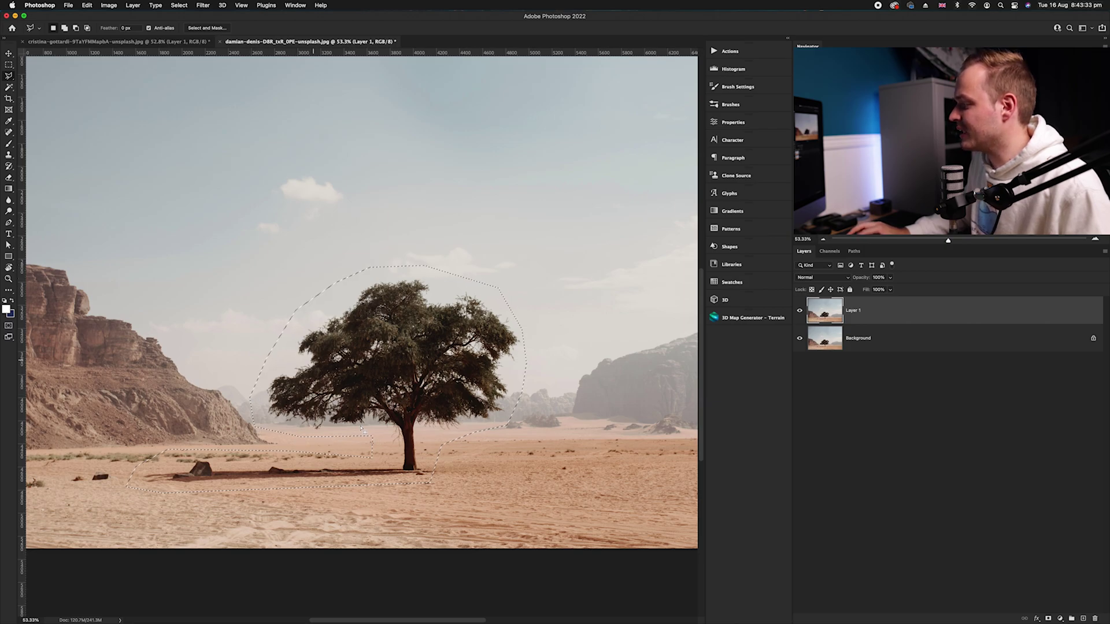
key("super+minus")
key("super+minus")
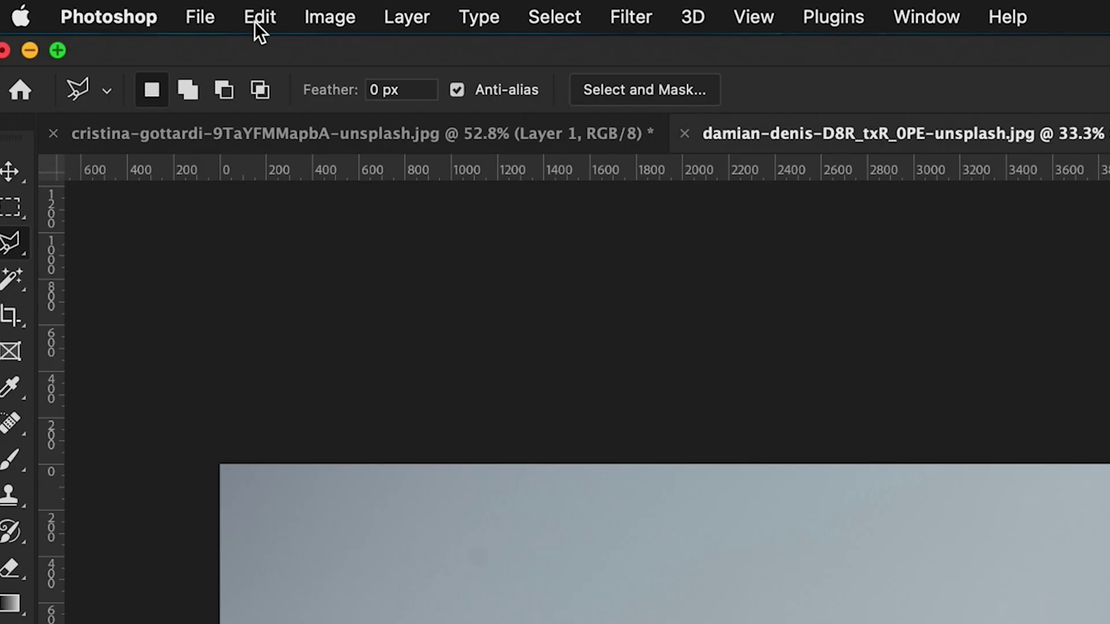
Step: Open Content-Aware Fill for the tree and set the sampling overlay to bright green 76ff00
left_click(258, 17)
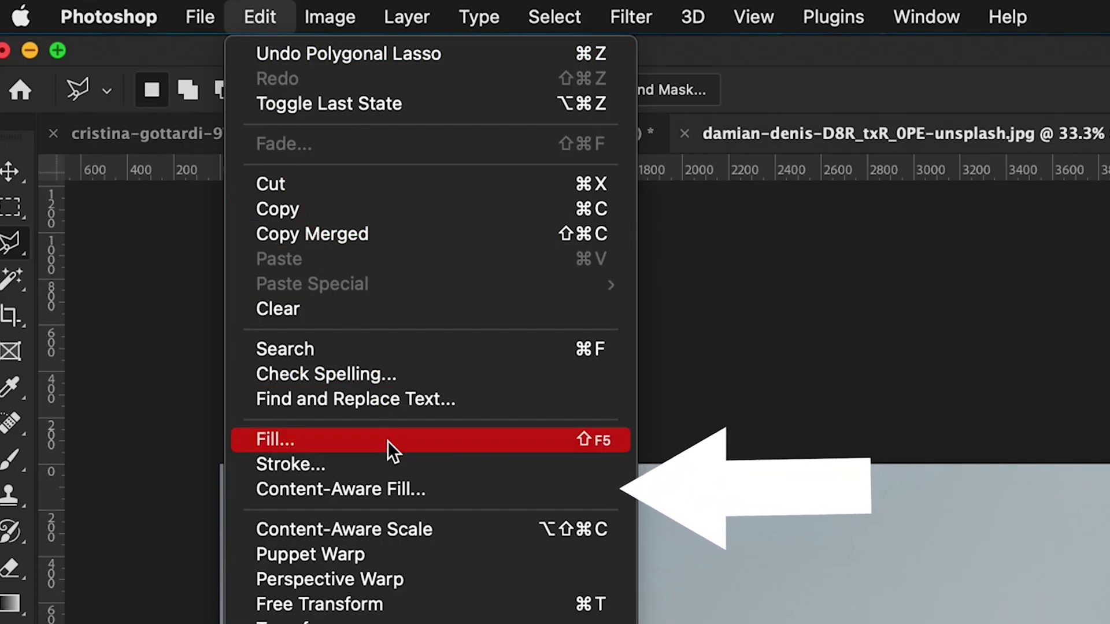
left_click(392, 491)
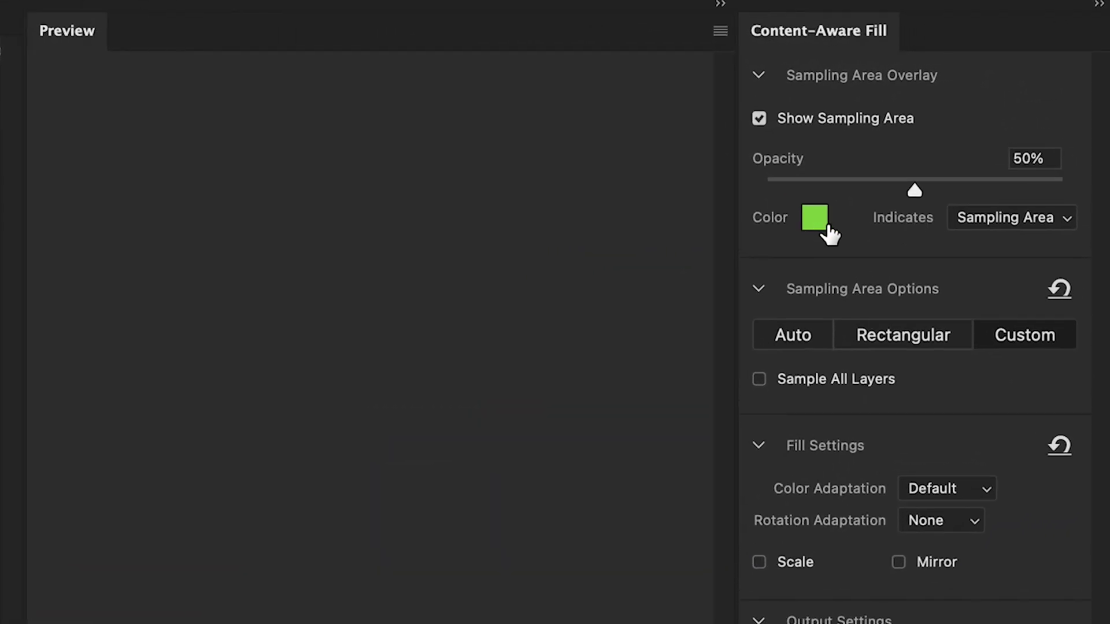
left_click(813, 222)
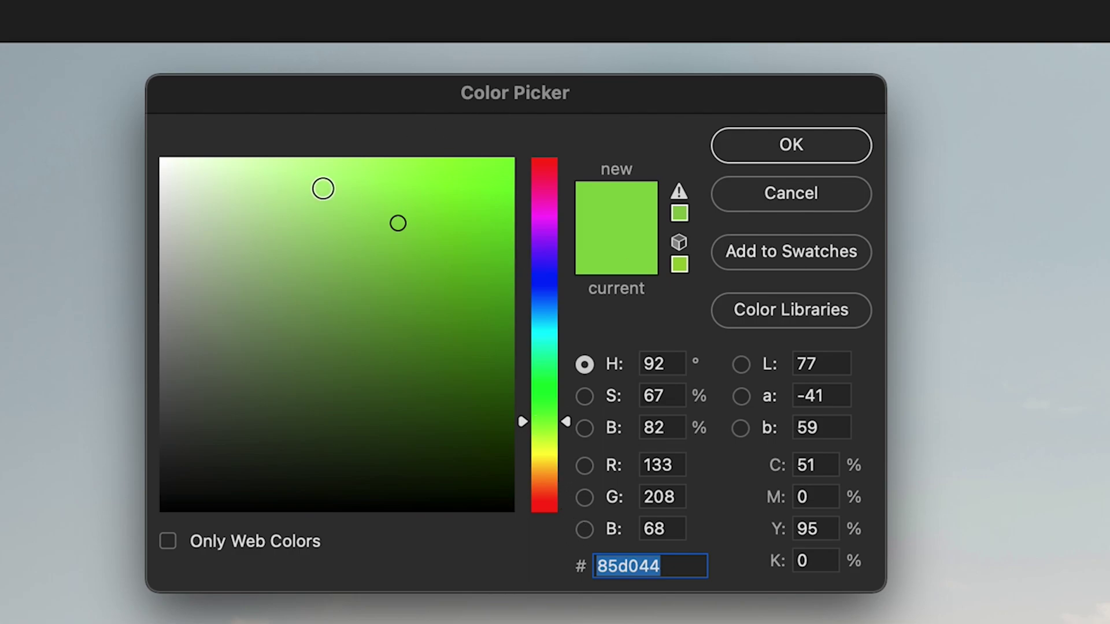
left_click_drag(426, 243, 555, 129)
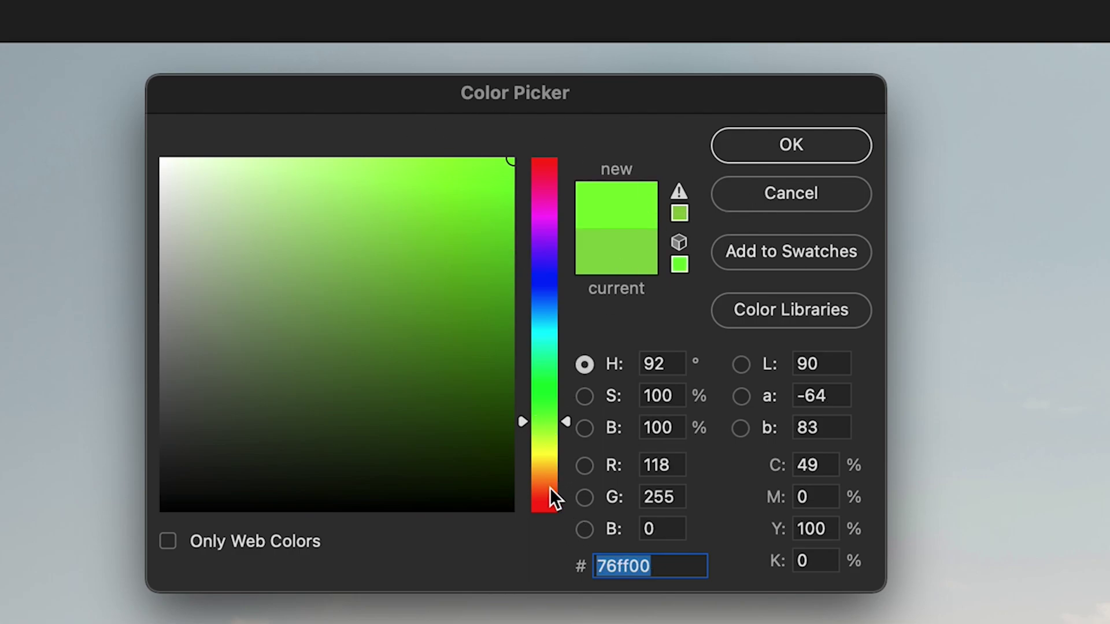
left_click(754, 155)
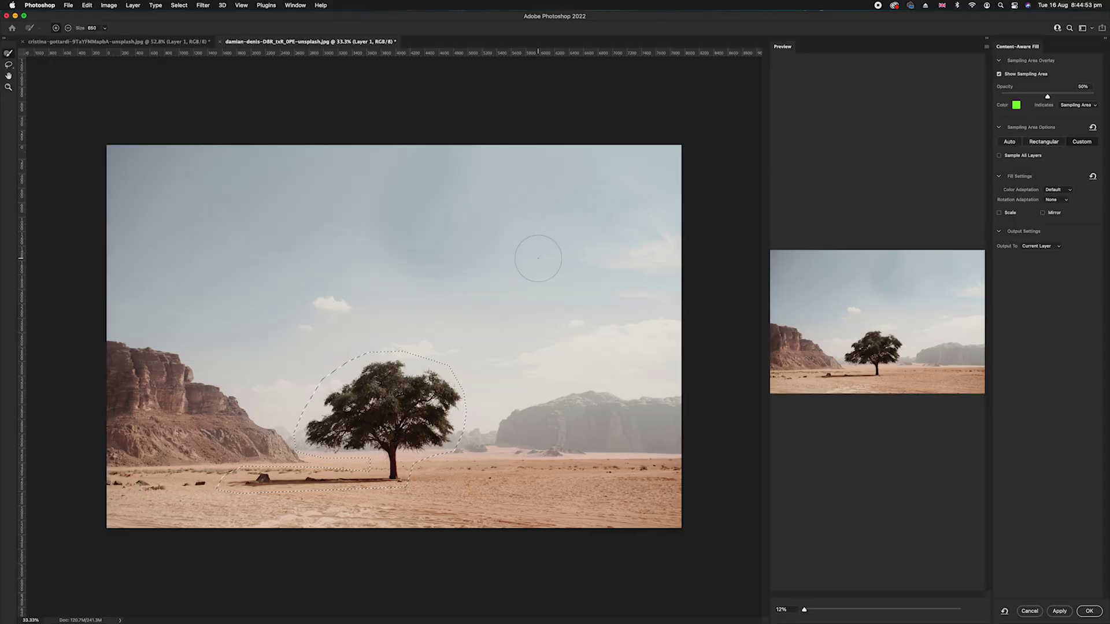
Step: With a 900 brush, paint sampling over the right mountain, sand and upper sky
key("bracketright")
key("bracketright")
key("bracketright")
key("bracketright")
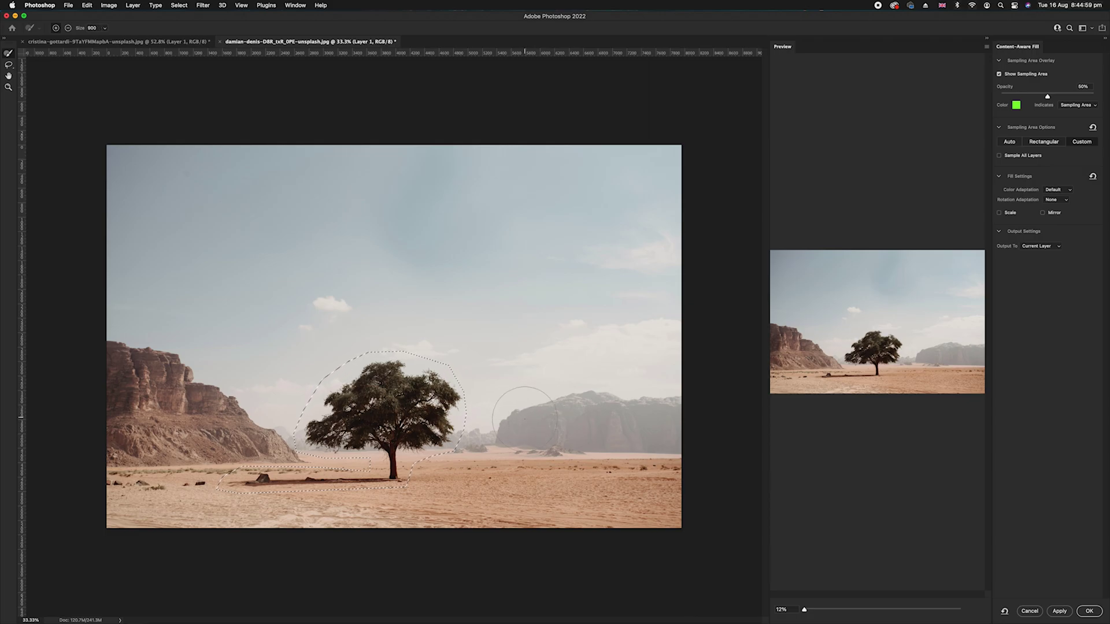
mouse_move(513, 426)
left_mouse_down()
mouse_move(567, 434)
mouse_move(625, 474)
left_mouse_up()
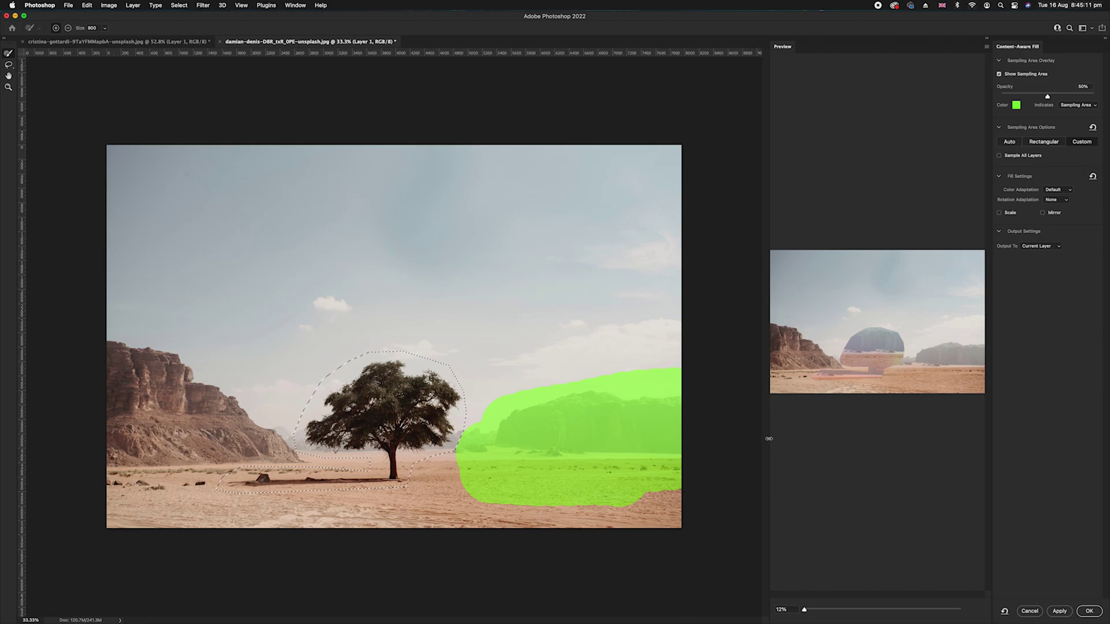
left_click_drag(769, 439, 692, 442)
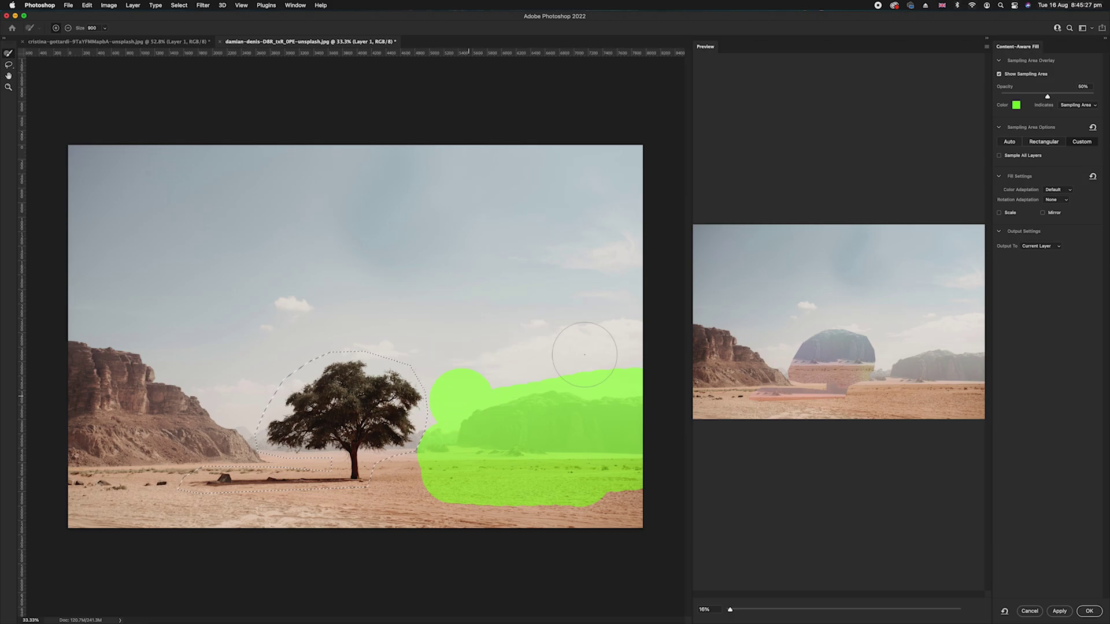
mouse_move(585, 355)
left_mouse_down()
mouse_move(563, 170)
mouse_move(551, 239)
left_mouse_up()
mouse_move(396, 165)
left_mouse_down()
mouse_move(446, 173)
mouse_move(397, 248)
mouse_move(495, 286)
mouse_move(500, 334)
left_mouse_up()
left_click_drag(335, 297, 237, 284)
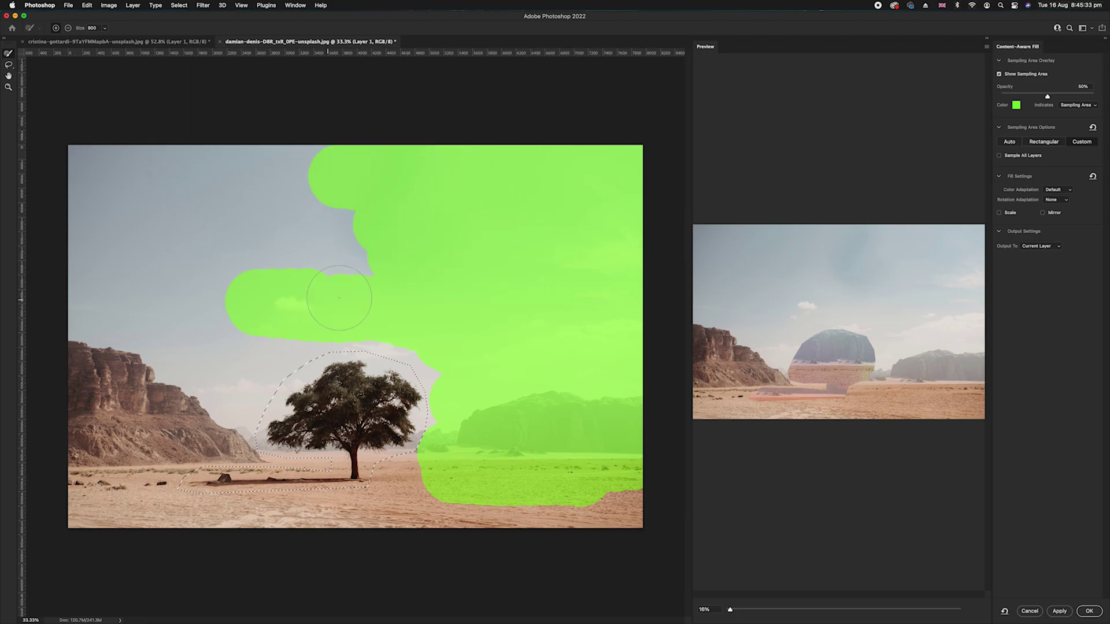
Step: Change the sampling overlay colour to yellow-orange
left_click(1017, 105)
left_click_drag(395, 264, 395, 278)
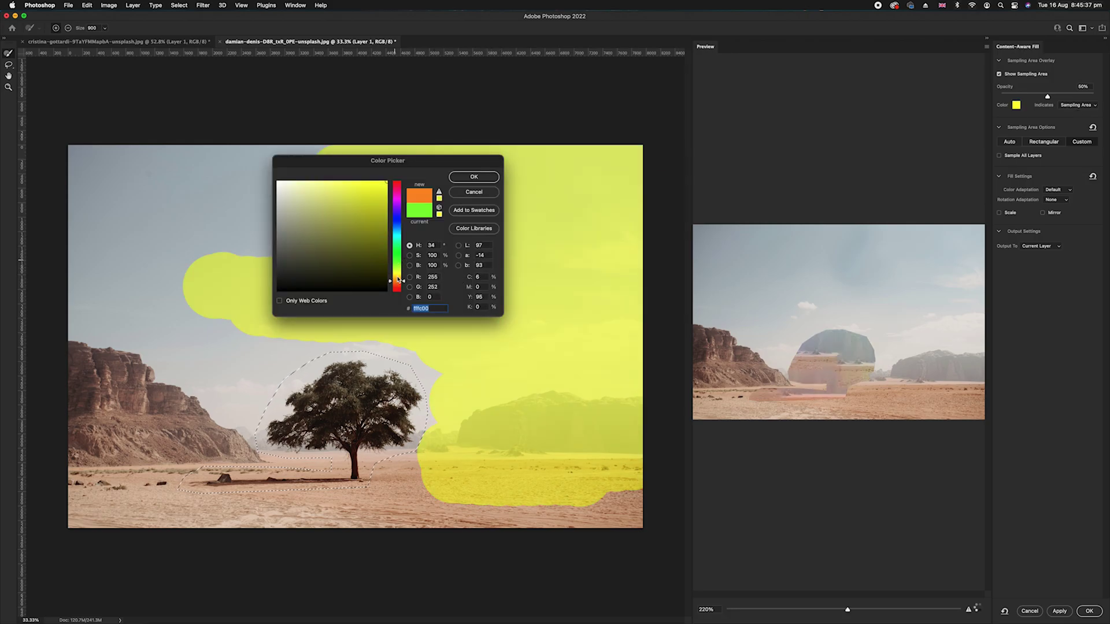
left_click(458, 179)
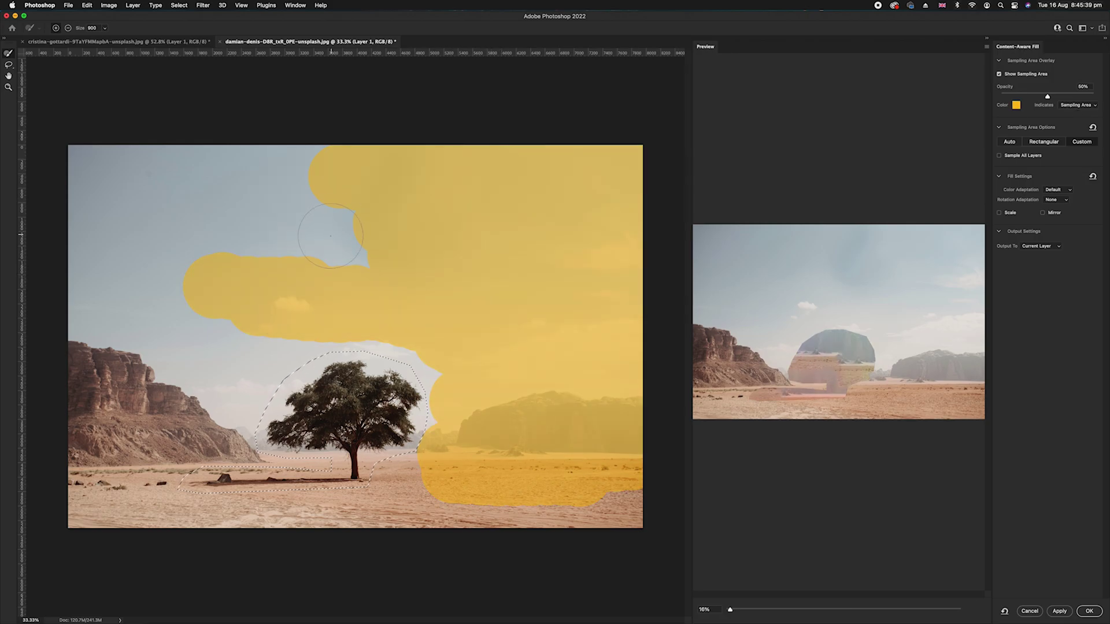
Step: Extend sampling over the left sky and the sand, checking the preview until the tree vanishes
left_click_drag(82, 269, 318, 236)
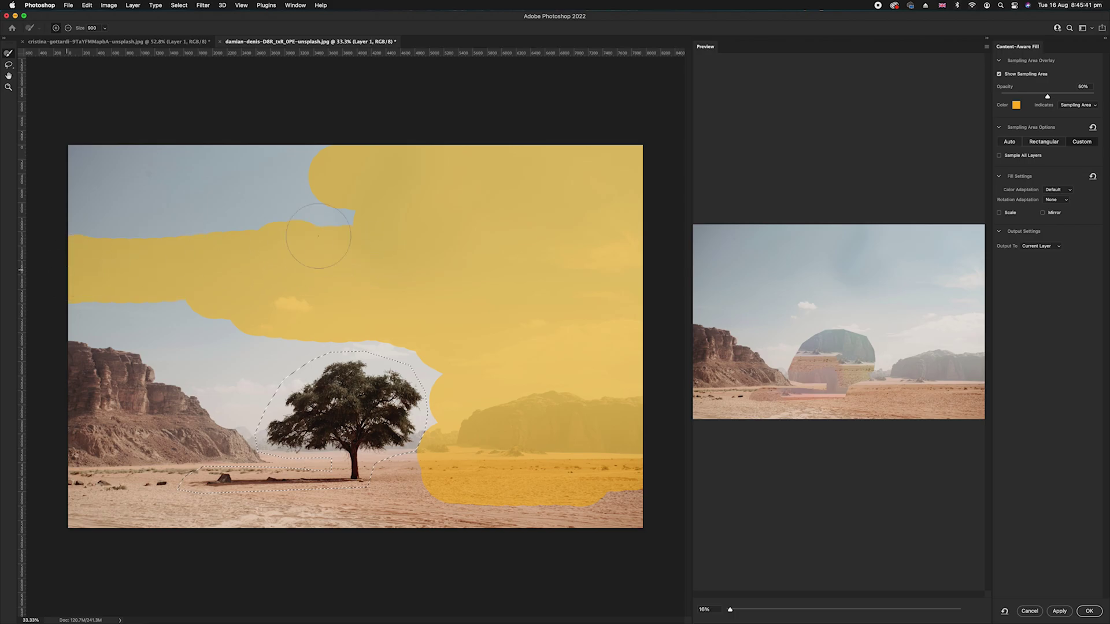
left_click_drag(54, 224, 219, 156)
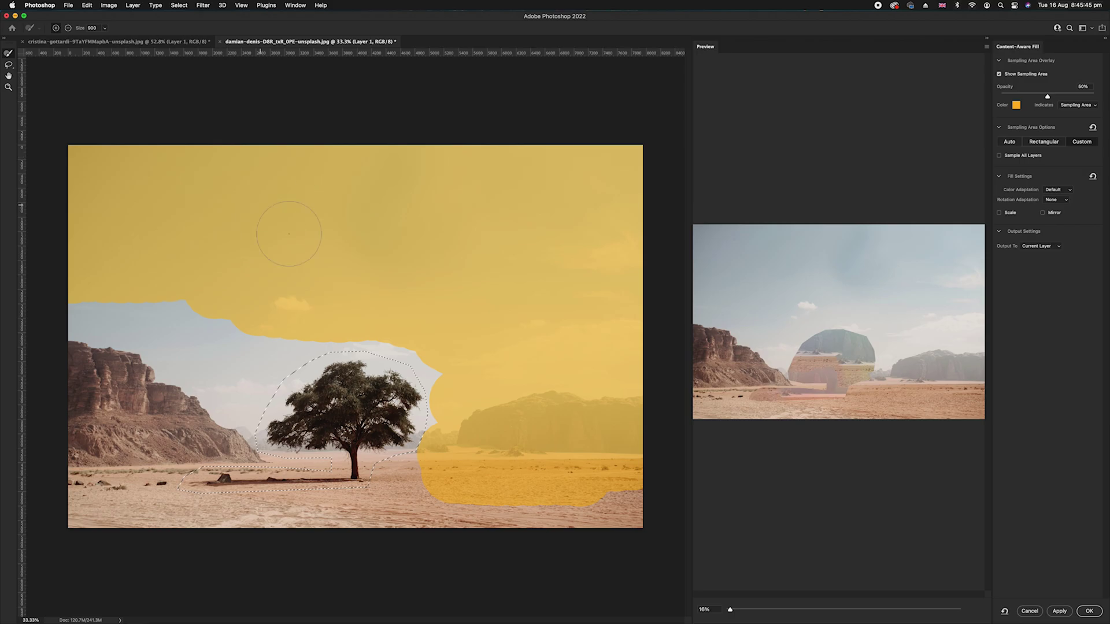
left_click(977, 609)
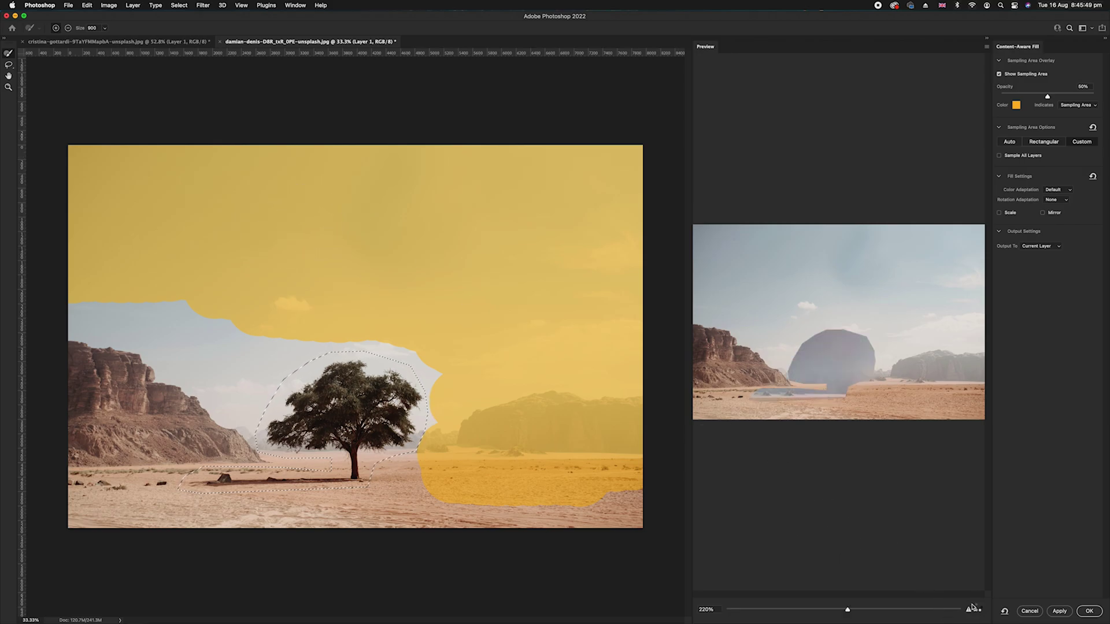
left_click(710, 610)
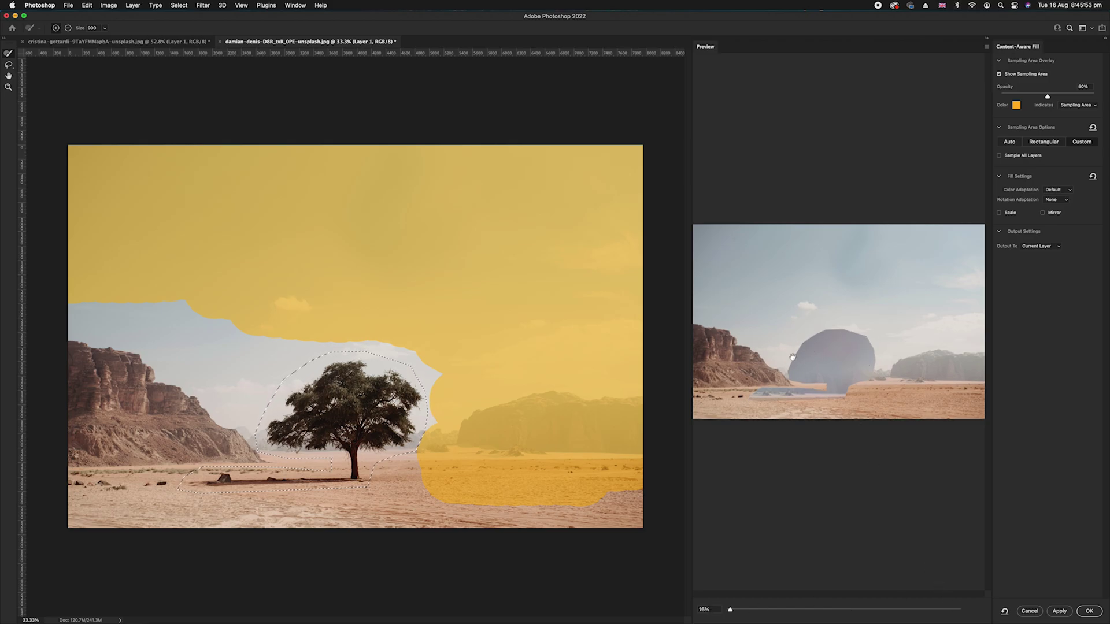
mouse_move(442, 497)
left_mouse_down()
mouse_move(638, 511)
mouse_move(458, 533)
mouse_move(199, 537)
mouse_move(67, 507)
mouse_move(146, 497)
mouse_move(365, 513)
left_mouse_up()
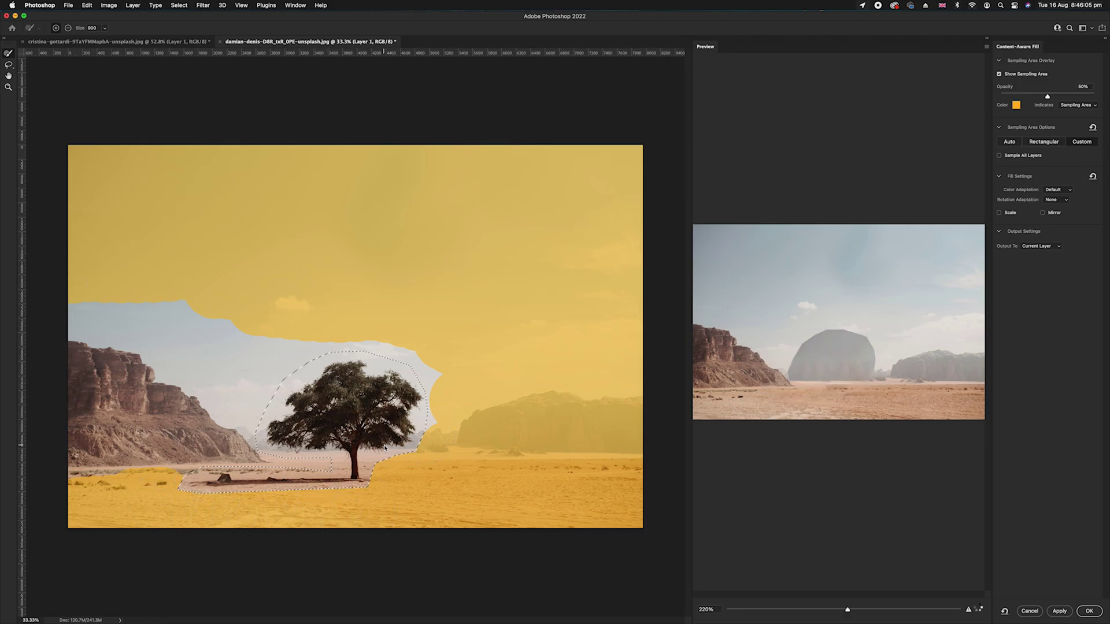
left_click(72, 301)
left_click_drag(211, 334, 425, 445)
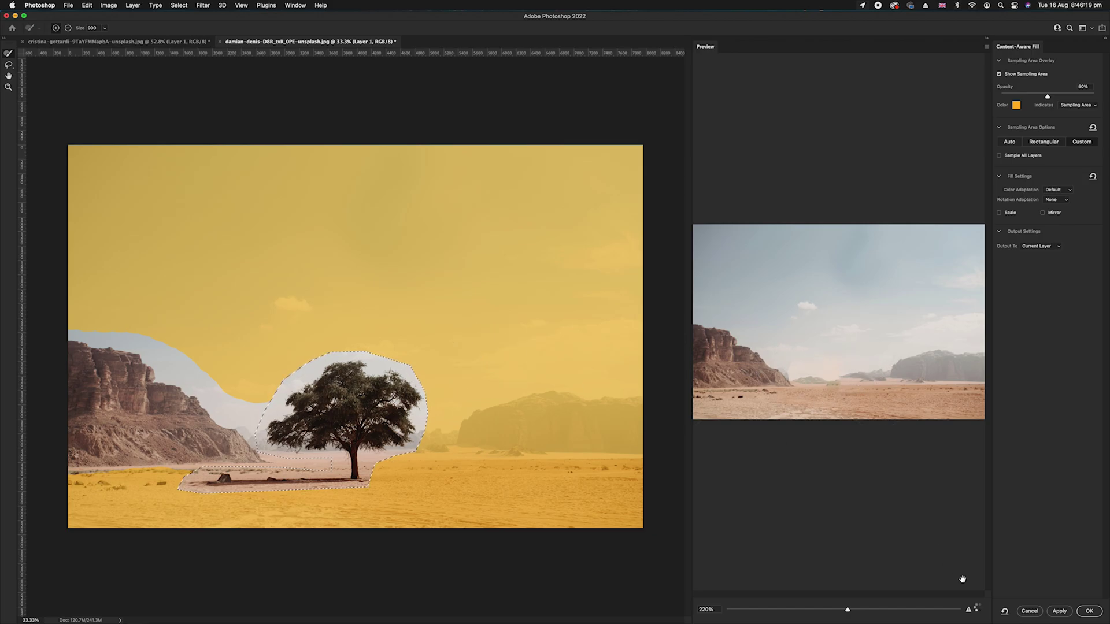
left_click(970, 606)
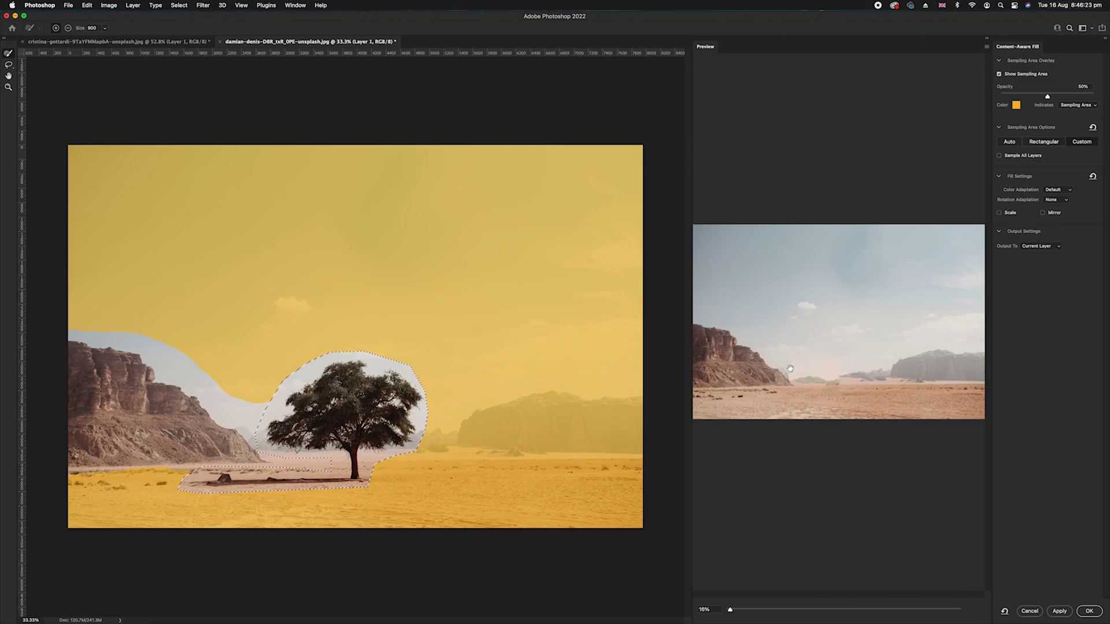
mouse_move(264, 405)
left_mouse_down()
mouse_move(263, 389)
mouse_move(208, 373)
left_mouse_up()
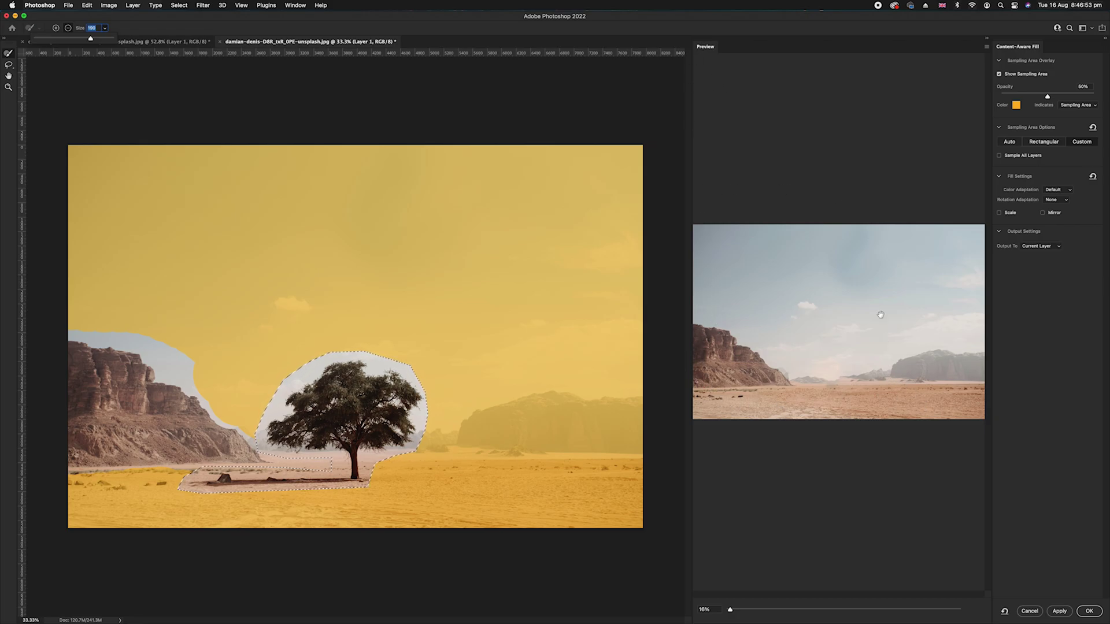
Step: Apply the Content-Aware Fill to a new layer and deselect
left_click(1089, 612)
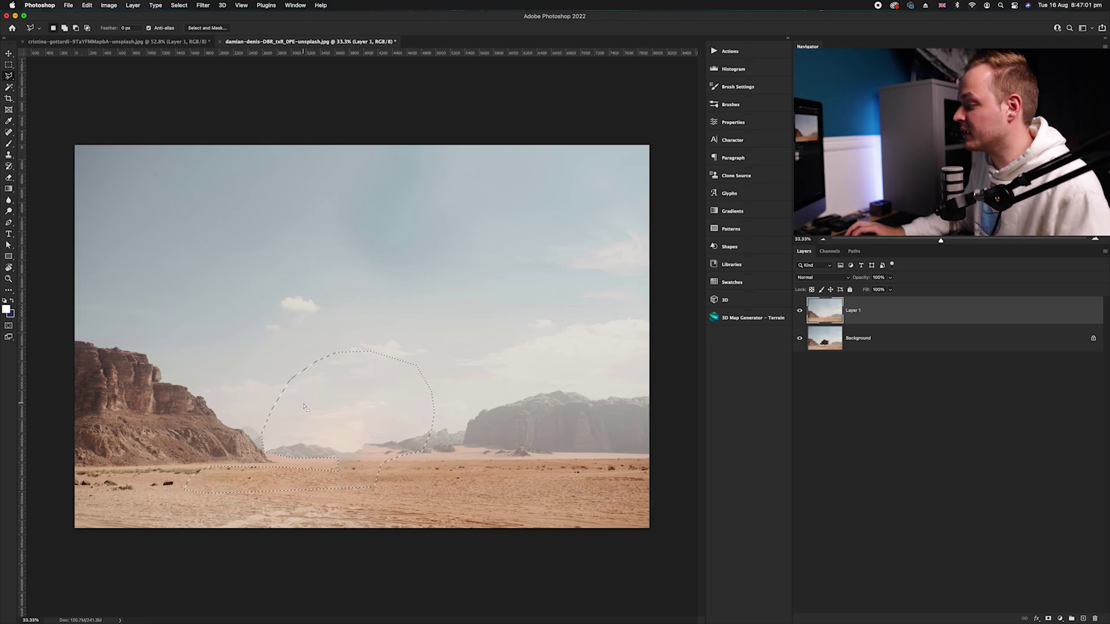
key("super+d")
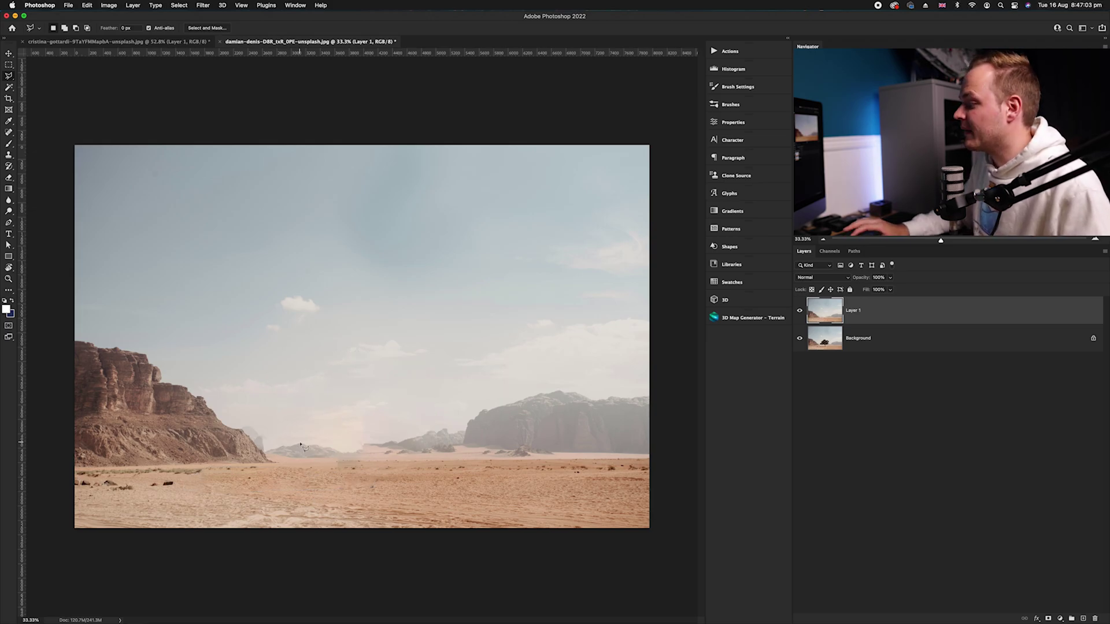